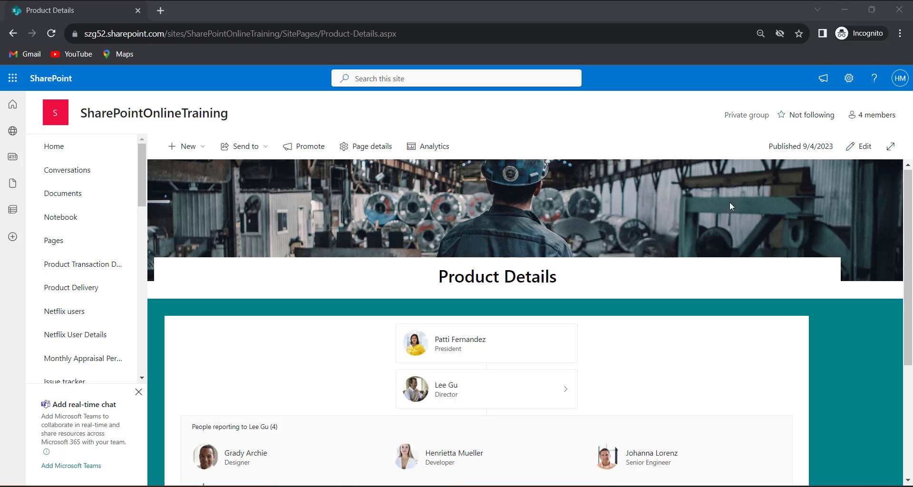
# Open the Product Details page for editing and add a Countdown Timer web part to the empty section above the organization chart.
pyautogui.click(863, 146)
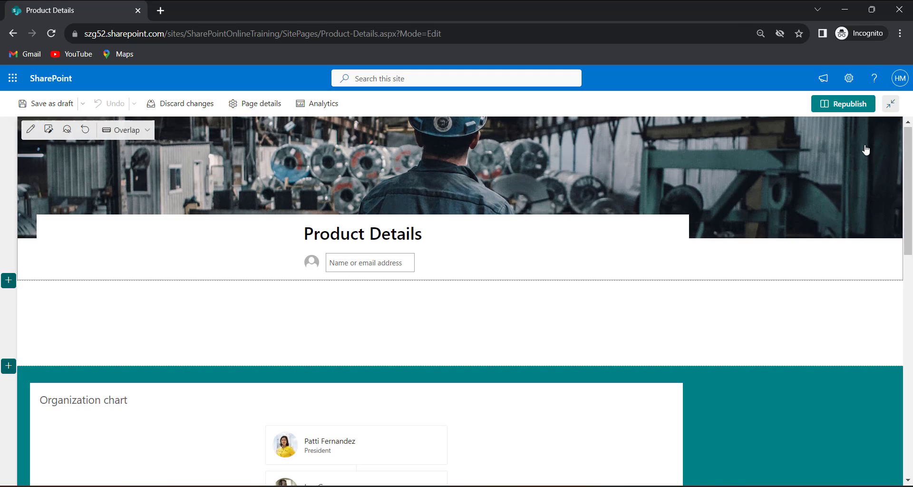
pyautogui.moveTo(358, 301)
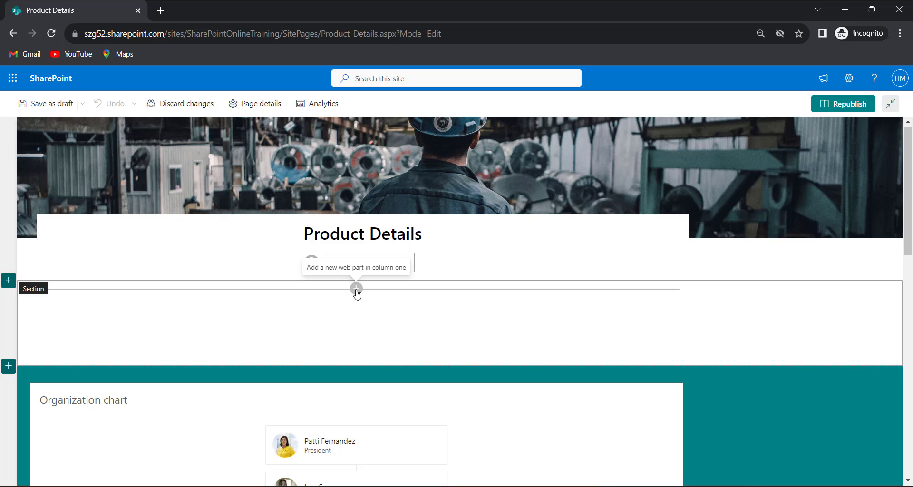
pyautogui.click(356, 289)
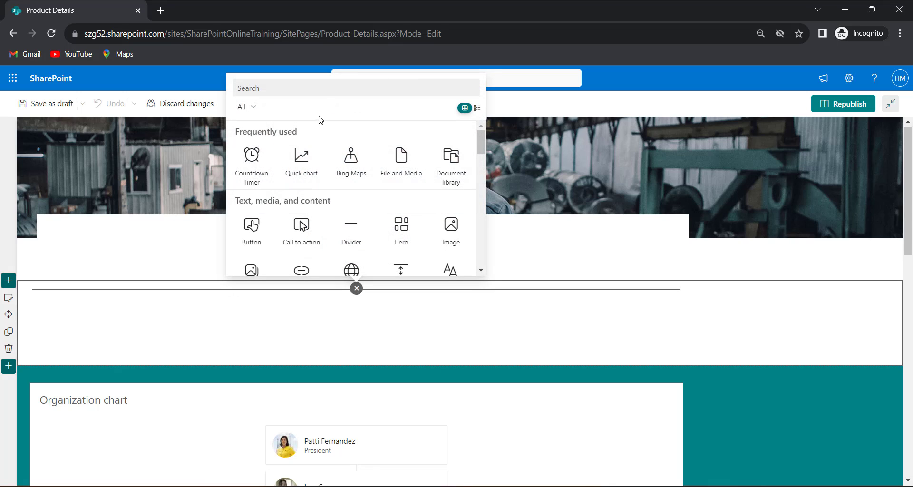
pyautogui.write('C')
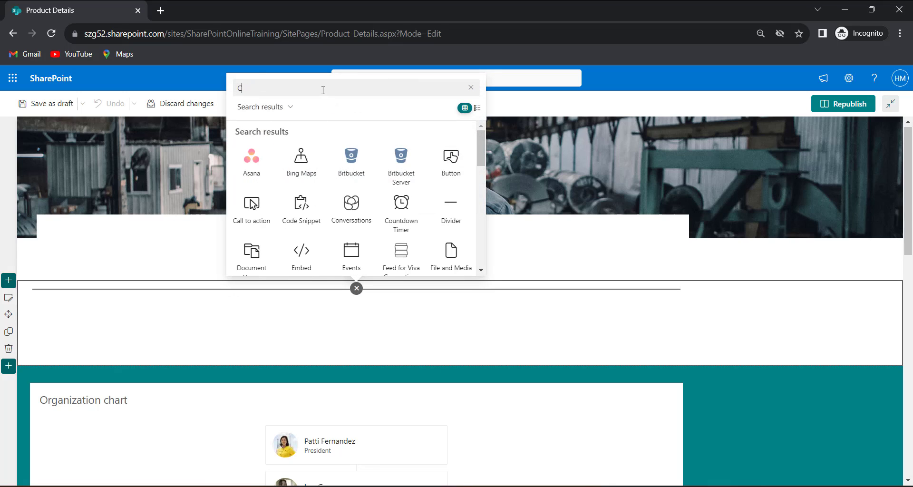
pyautogui.write('oun')
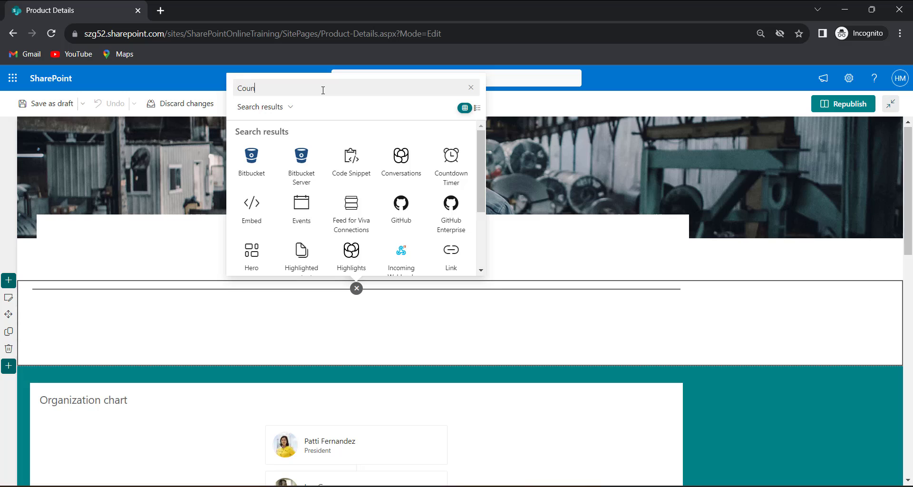
pyautogui.write('t')
pyautogui.click(270, 183)
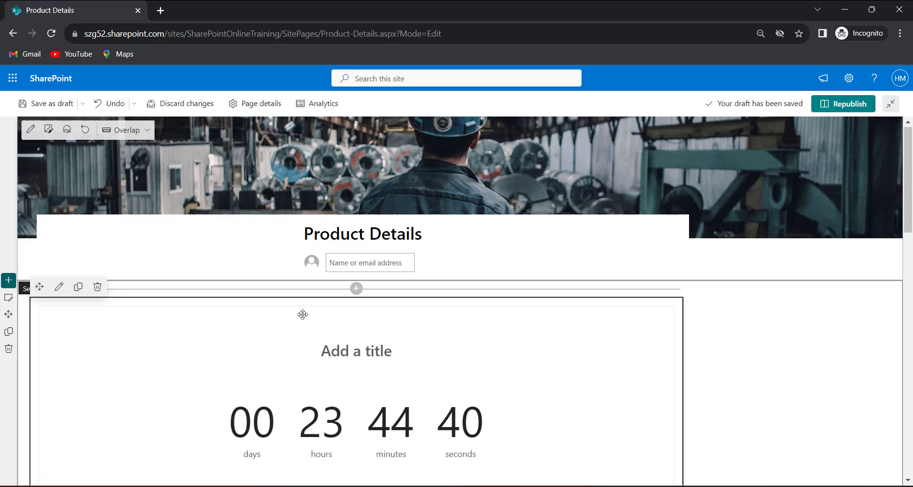
# Title the countdown timer "New Product Launch" and give it the description "Have You Shopped Yet? Salary Savings Deals Are Live!".
pyautogui.scroll(-2, 270, 348)
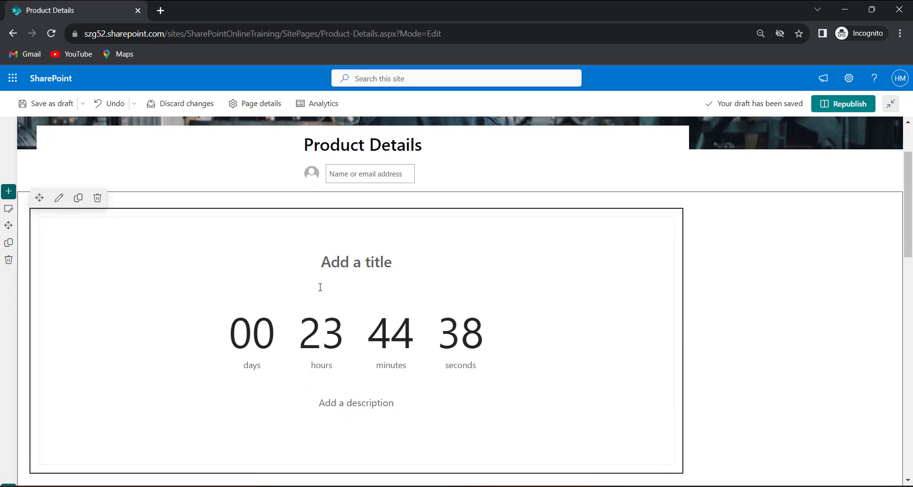
pyautogui.click(336, 270)
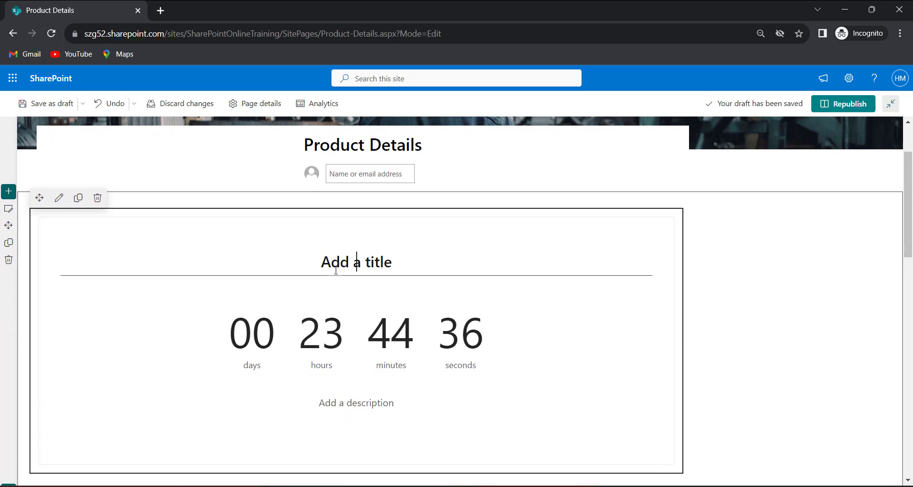
pyautogui.write('Ne')
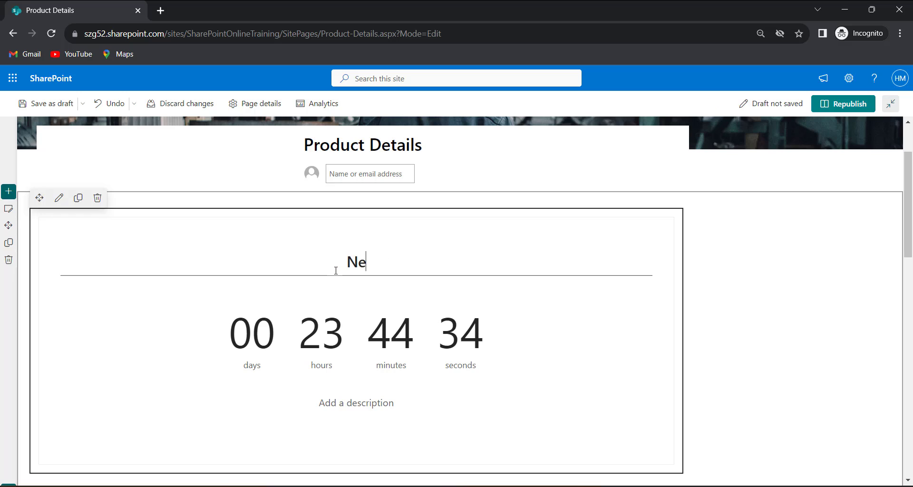
pyautogui.write('w Pro')
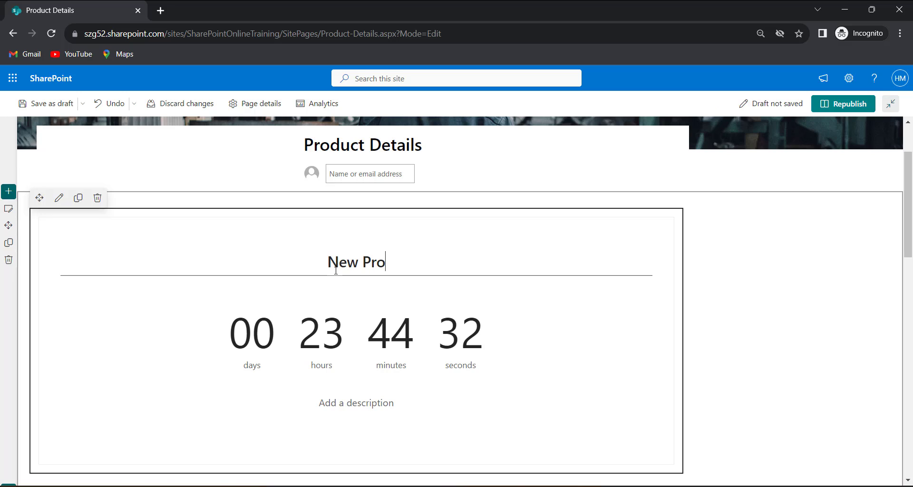
pyautogui.write('duct')
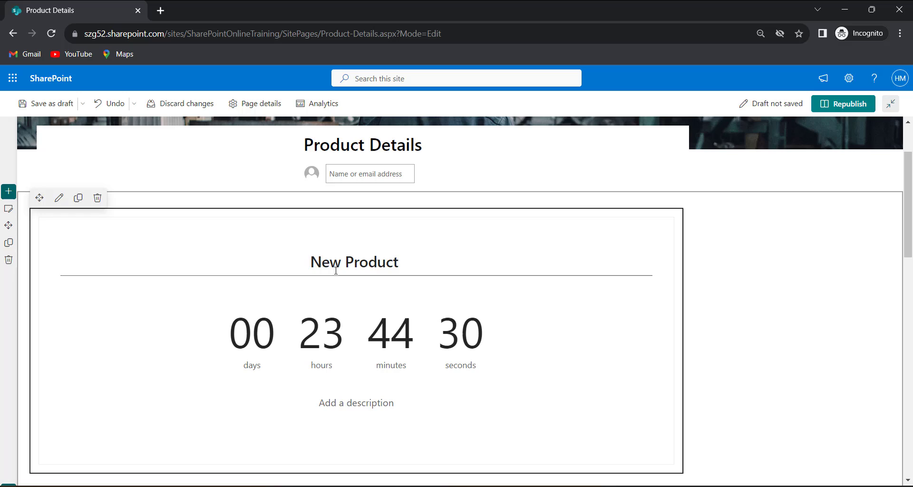
pyautogui.write(' Launch')
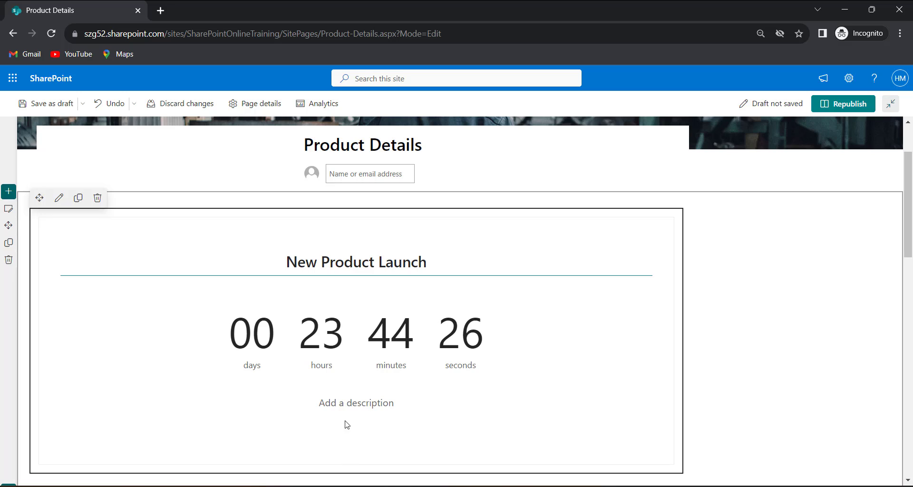
pyautogui.click(344, 403)
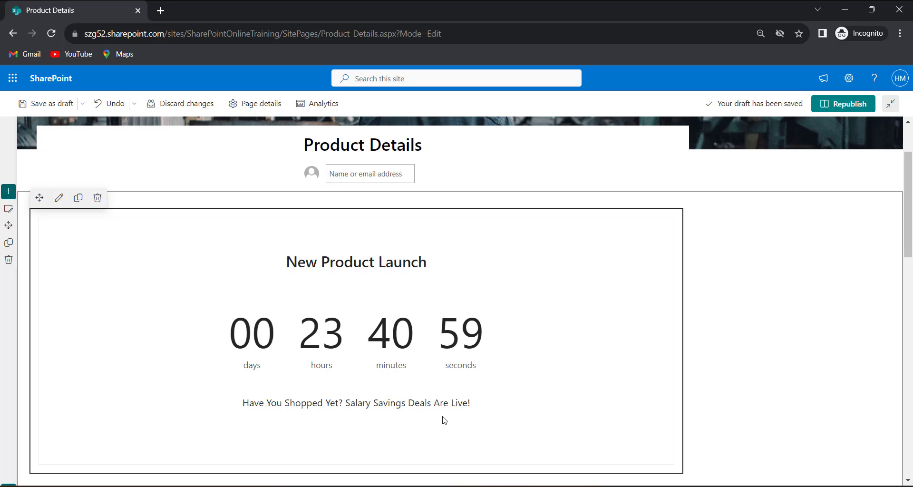
# Set the countdown timer's target date to Tue Sep 05 2023 and its time to 12:00 AM.
pyautogui.click(59, 200)
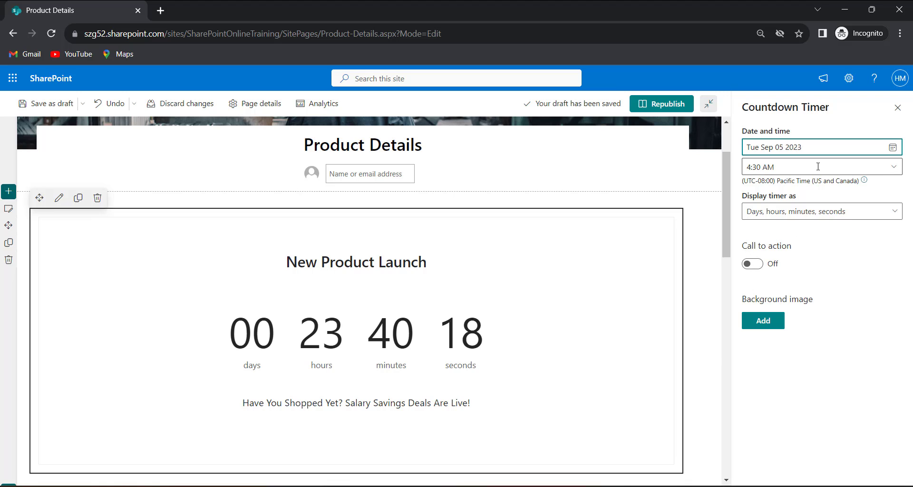
pyautogui.click(893, 149)
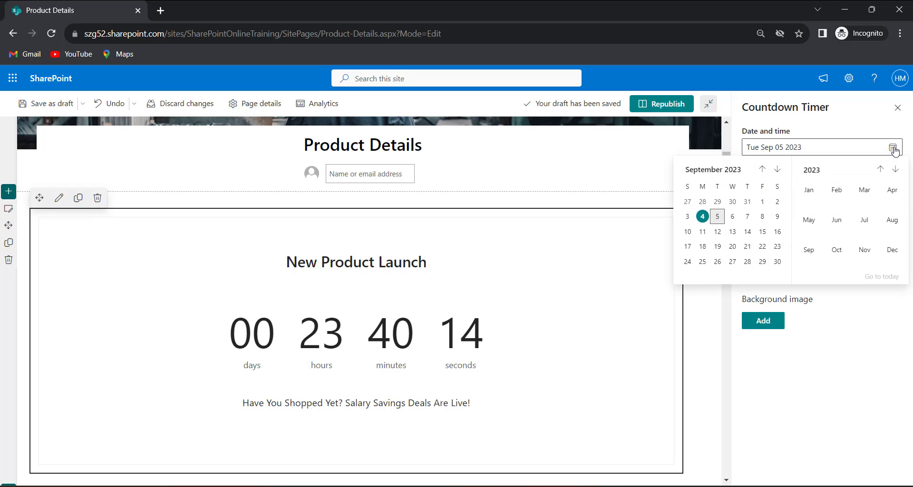
pyautogui.click(717, 217)
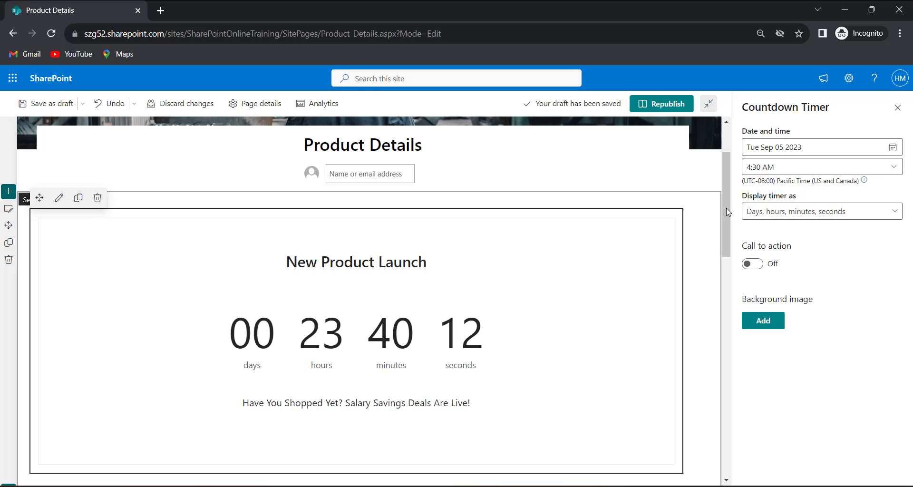
pyautogui.click(894, 167)
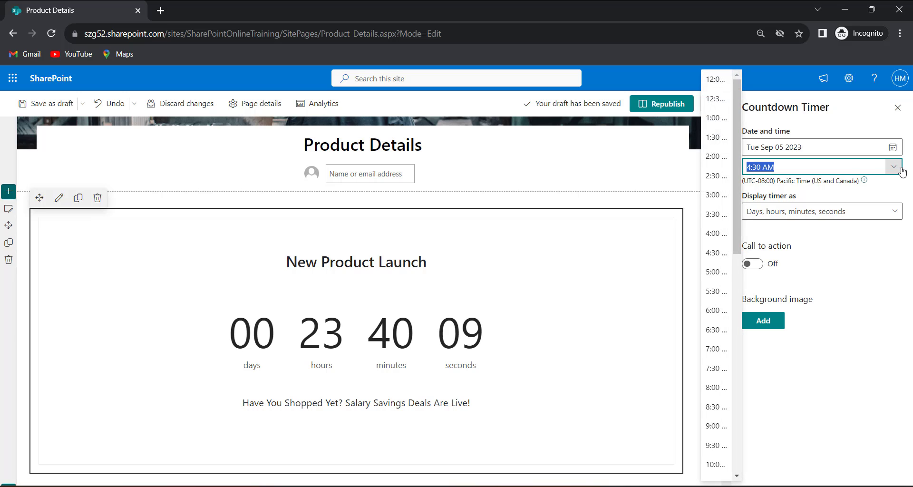
pyautogui.click(714, 80)
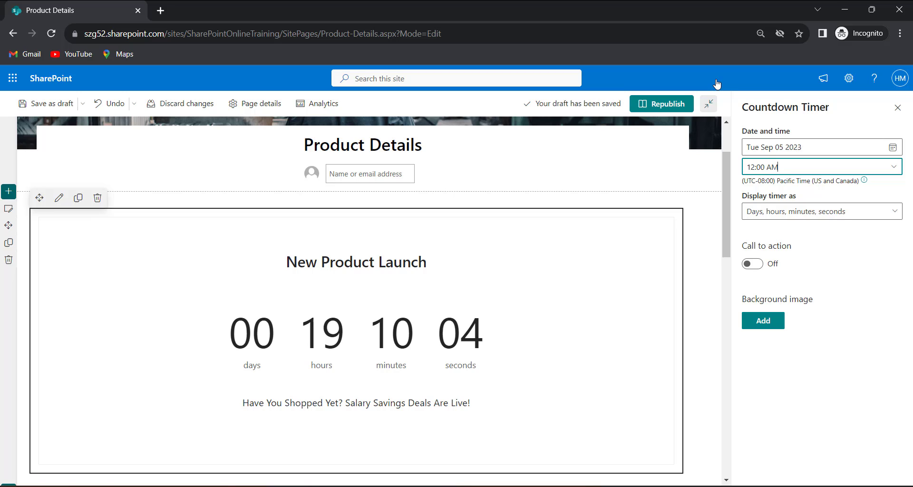
pyautogui.press('Tab')
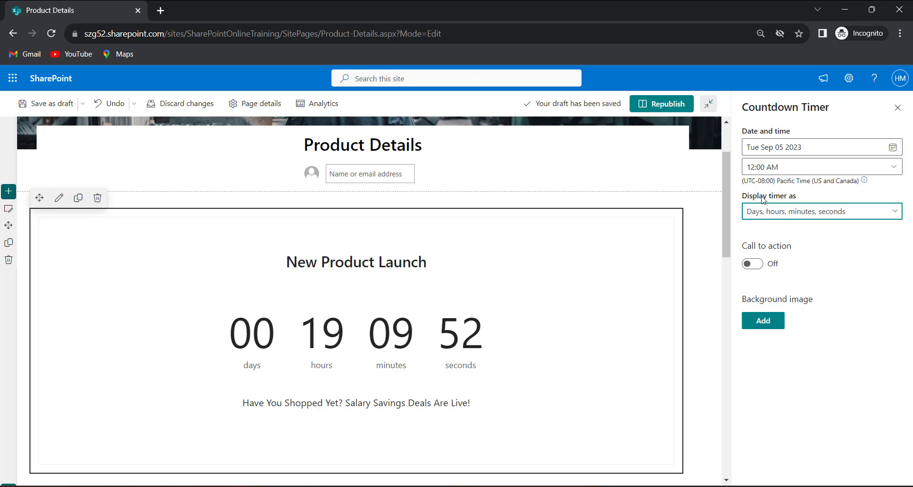
# Try the Days and the Days, hours, minutes timer displays, and return to Days, hours, minutes, seconds.
pyautogui.click(780, 218)
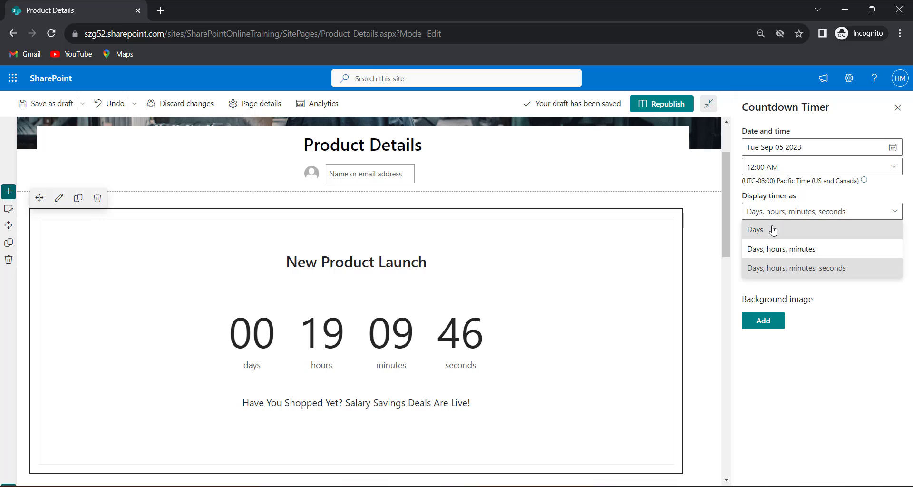
pyautogui.click(773, 230)
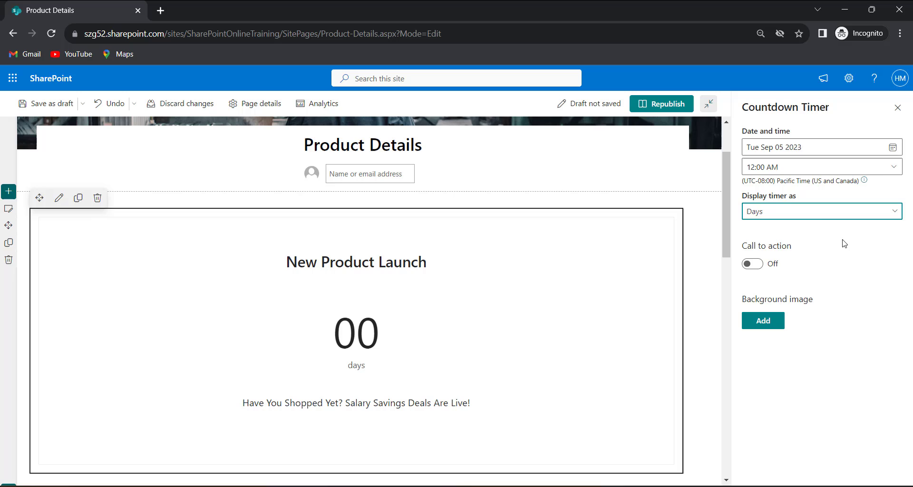
pyautogui.click(815, 211)
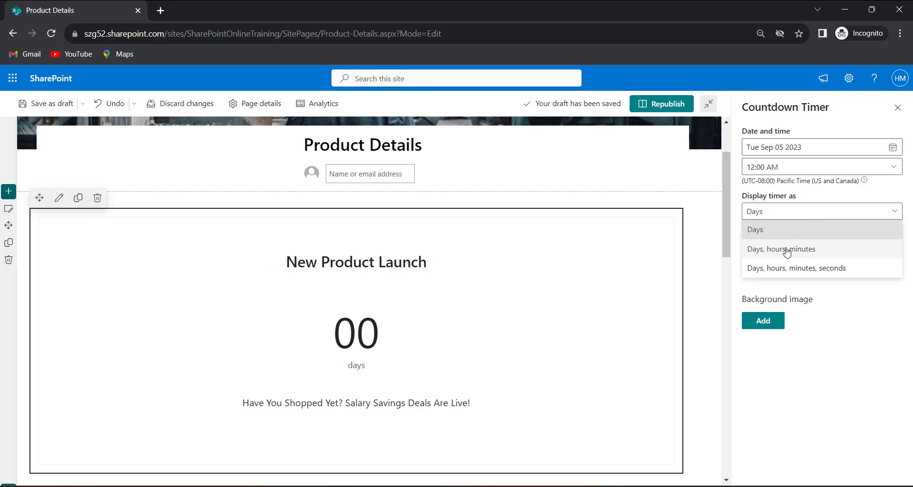
pyautogui.click(788, 250)
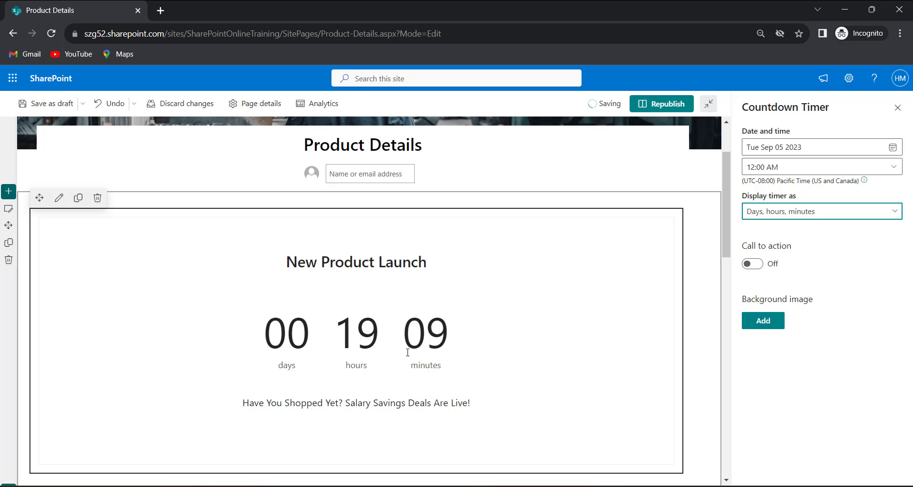
pyautogui.click(813, 211)
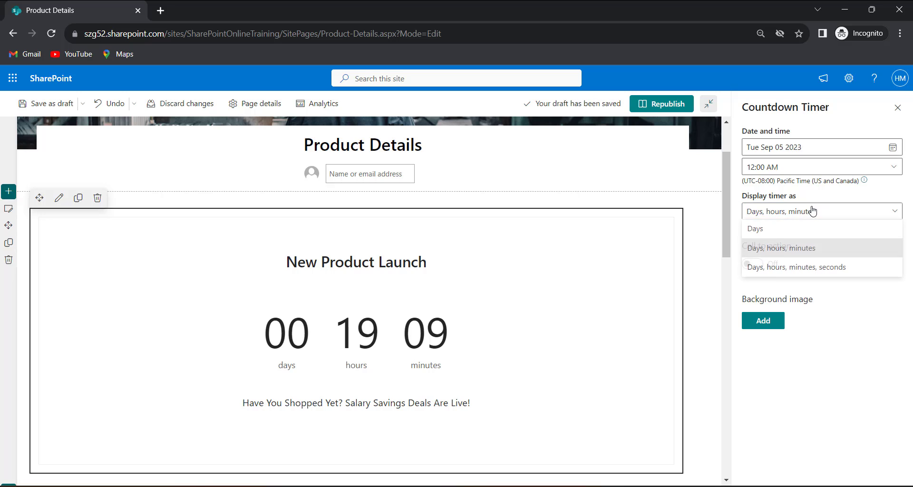
pyautogui.click(766, 269)
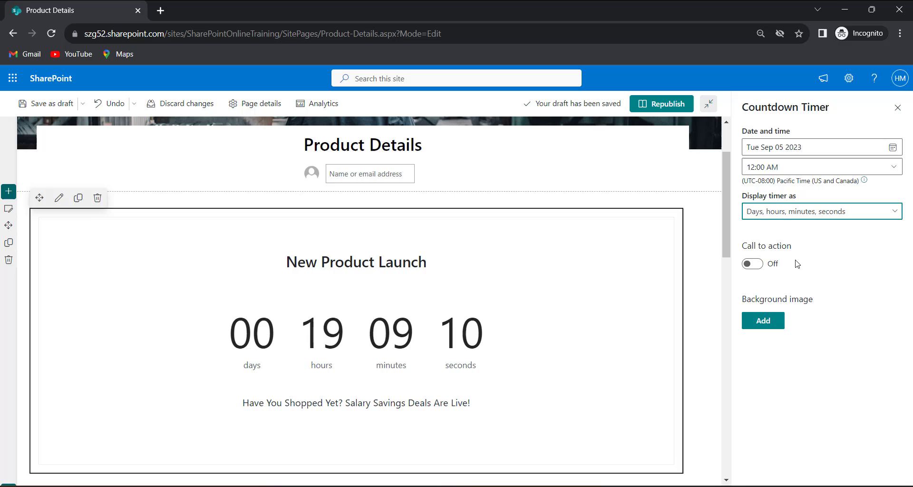
# Enable the timer's call to action and set its text to "Check Here".
pyautogui.click(753, 265)
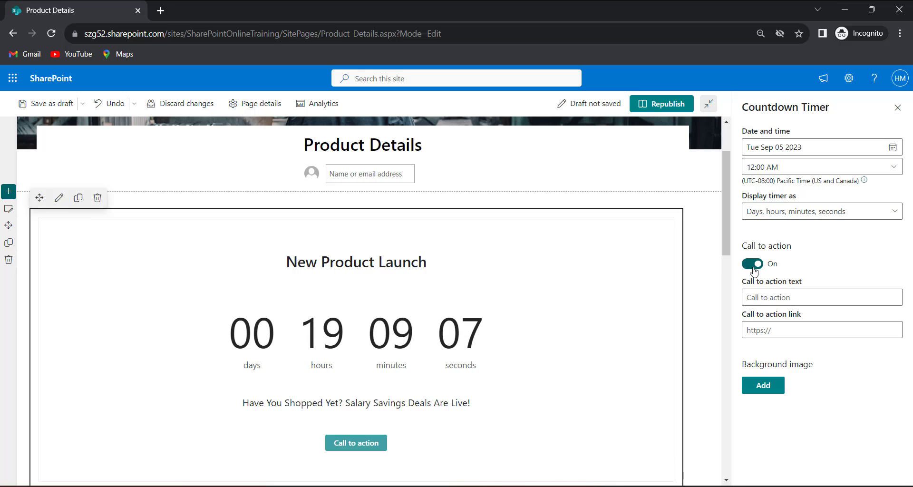
pyautogui.click(760, 296)
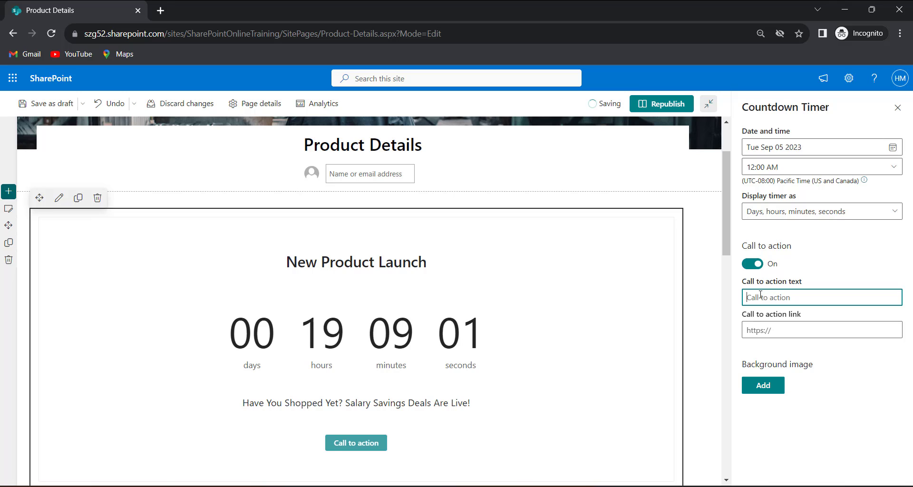
pyautogui.write('Chec')
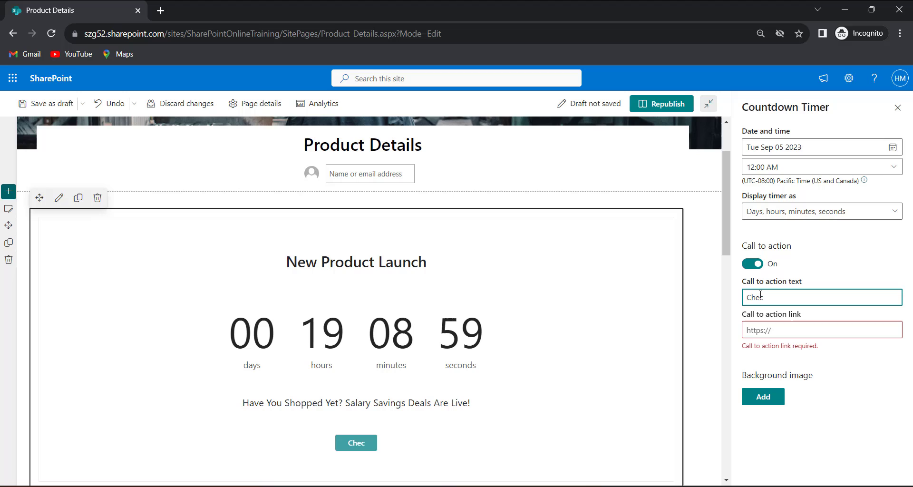
pyautogui.write('k Here')
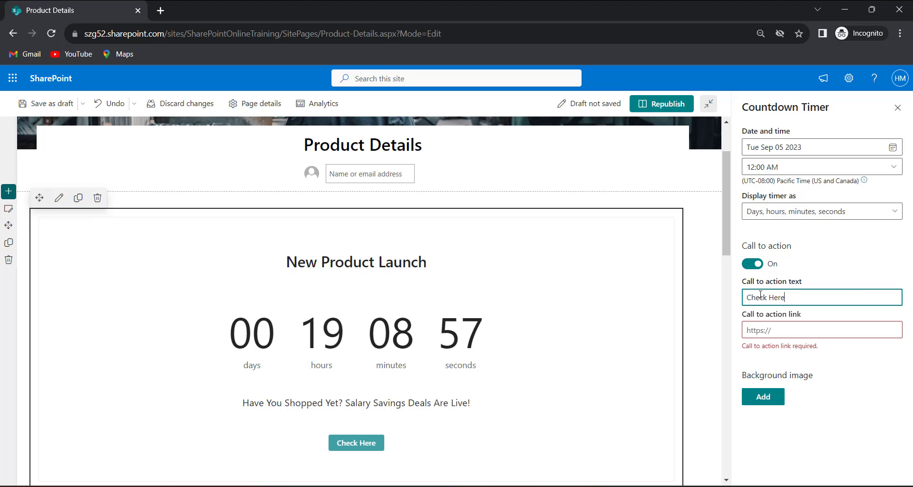
# Copy the New-Products-Arrival.aspx page URL from Notepad and paste it as the timer's call to action link.
pyautogui.click(778, 325)
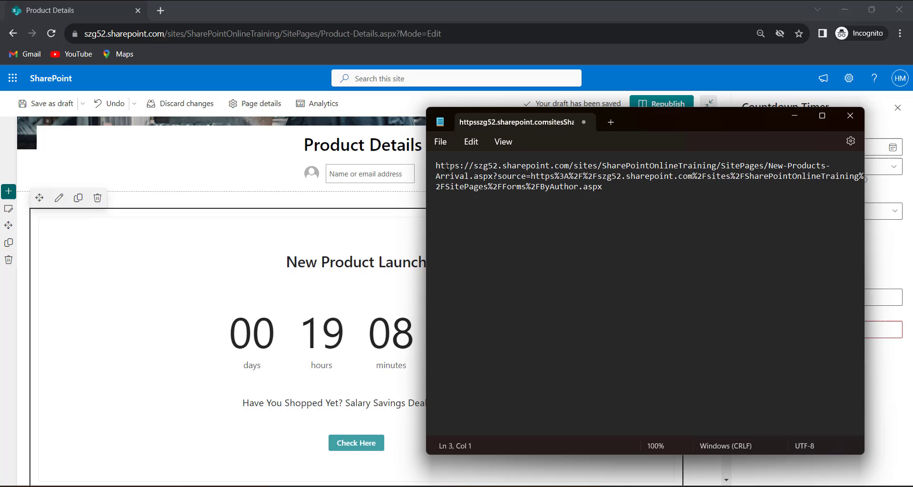
pyautogui.tripleClick(436, 165)
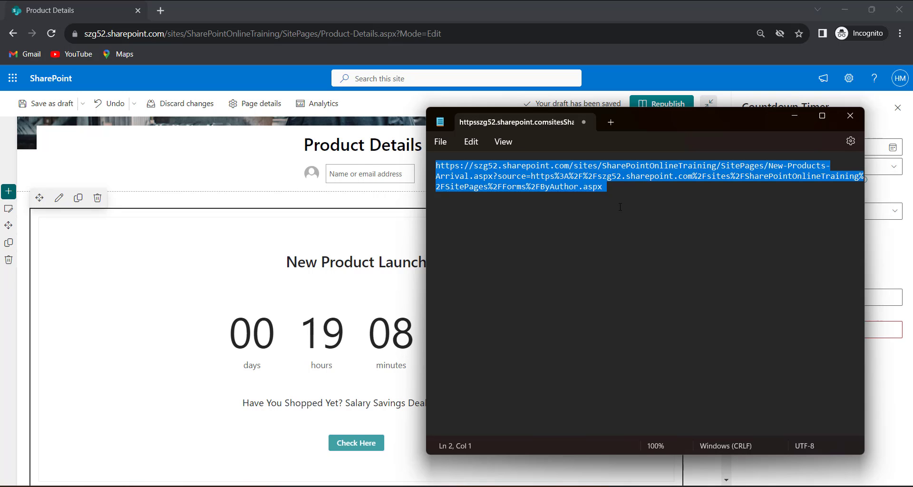
pyautogui.click(216, 285)
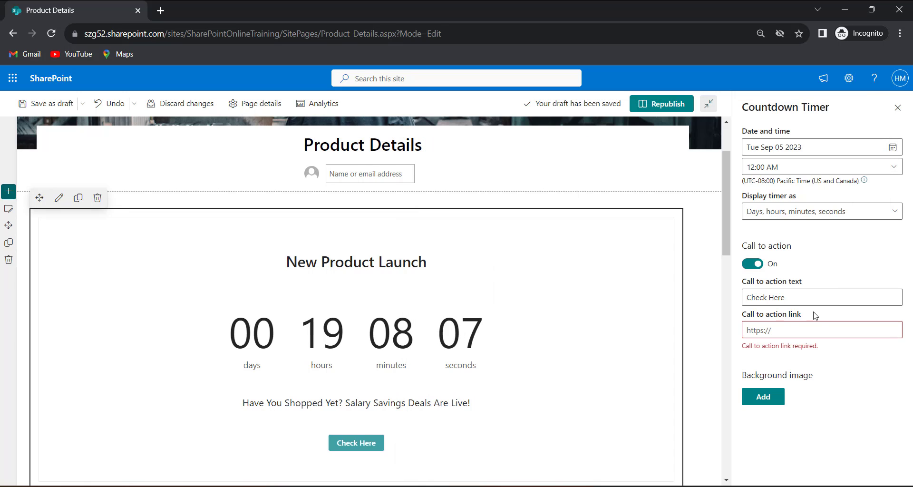
pyautogui.click(796, 326)
pyautogui.hotkey('ctrl', 'v')
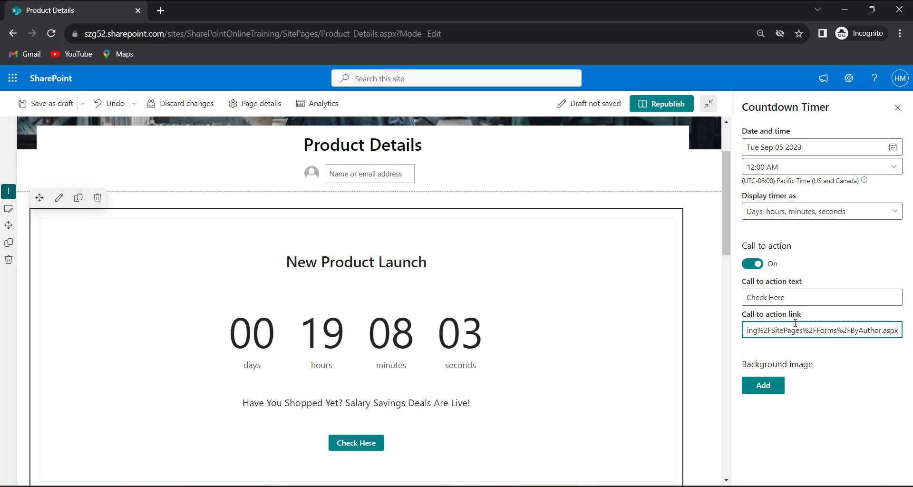
# Add the stock image of a hand holding a round lens against blurred city lights as the timer's background image.
pyautogui.click(829, 416)
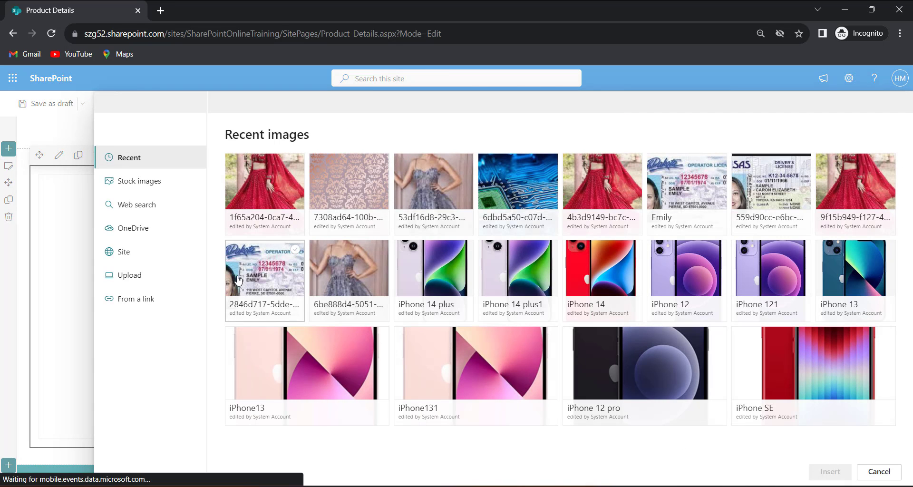
pyautogui.click(137, 182)
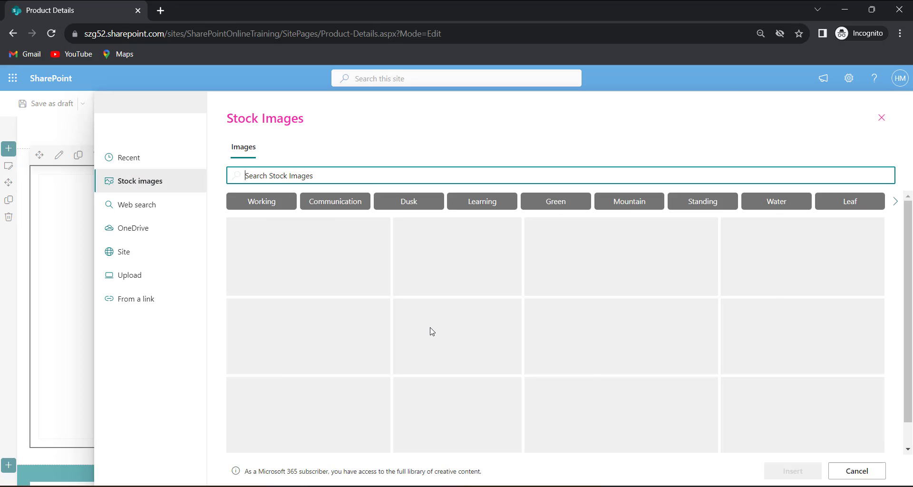
pyautogui.scroll(-2, 502, 378)
pyautogui.scroll(-1, 502, 378)
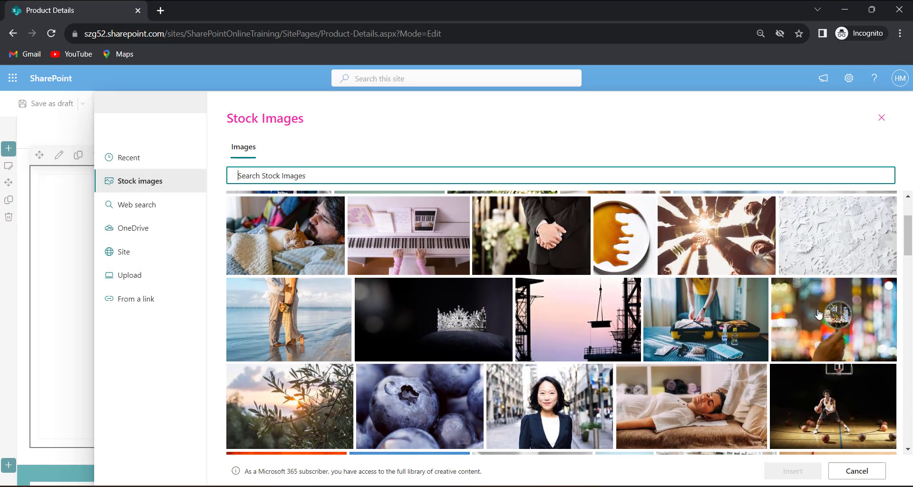
pyautogui.click(833, 323)
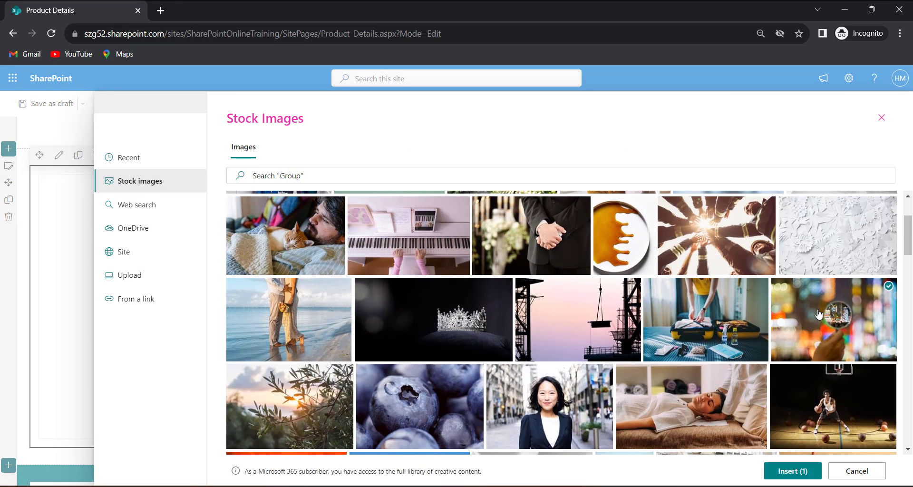
pyautogui.click(787, 470)
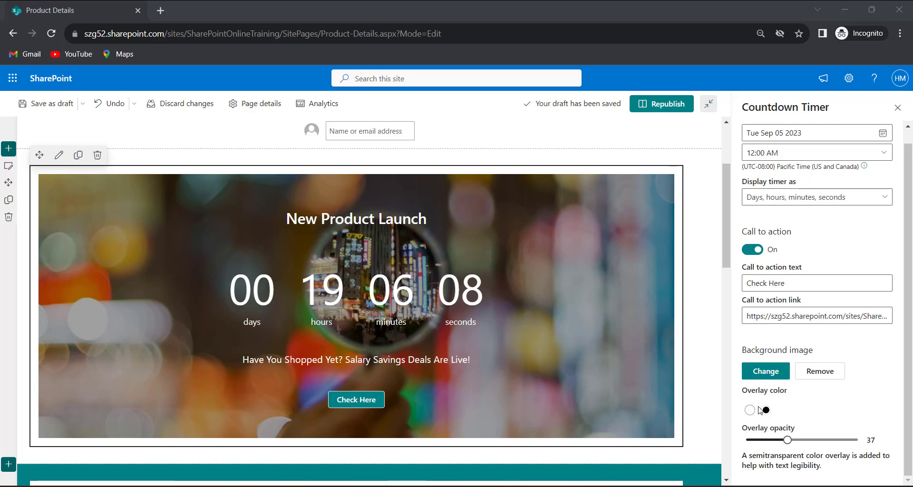
# Try the light overlay color on the background image, return to the dark overlay, and set the overlay opacity to 61.
pyautogui.click(751, 410)
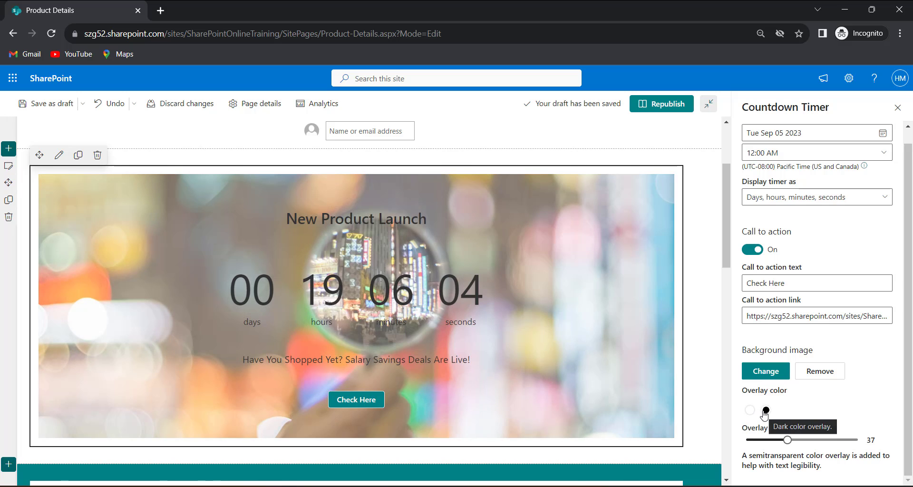
pyautogui.click(765, 410)
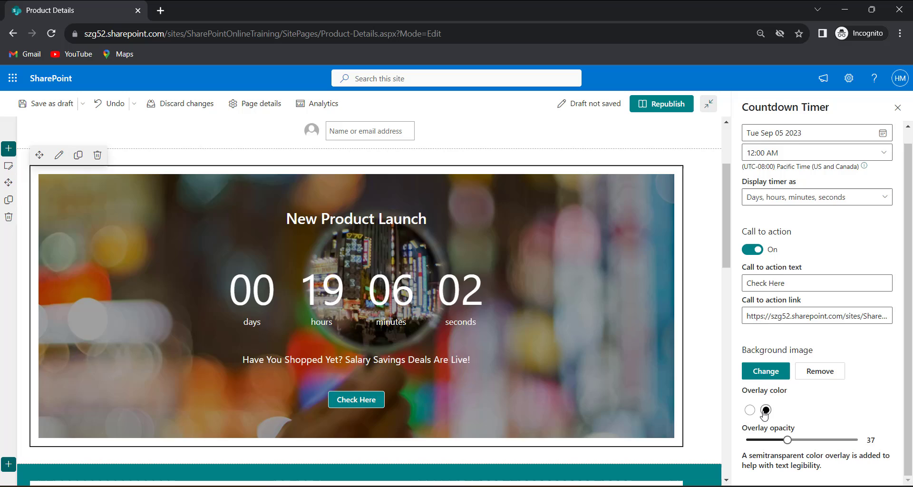
pyautogui.moveTo(787, 440); pyautogui.dragTo(787, 442)
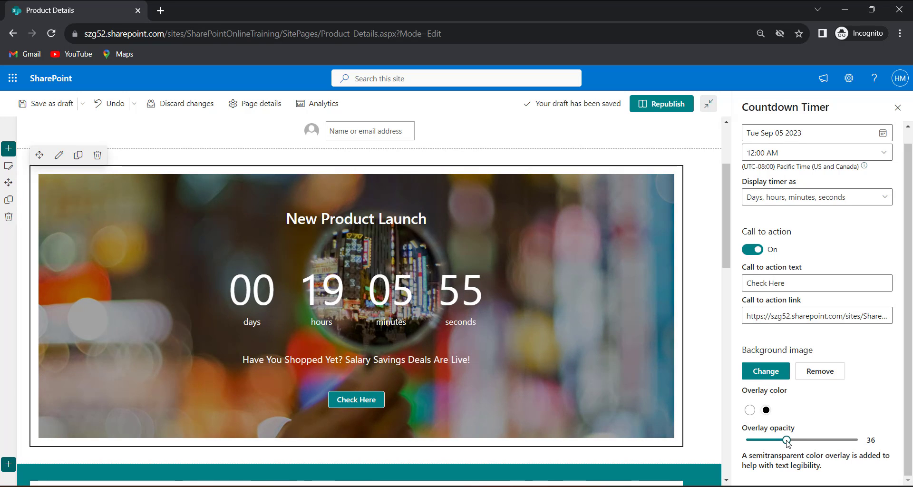
pyautogui.moveTo(801, 440); pyautogui.dragTo(815, 440)
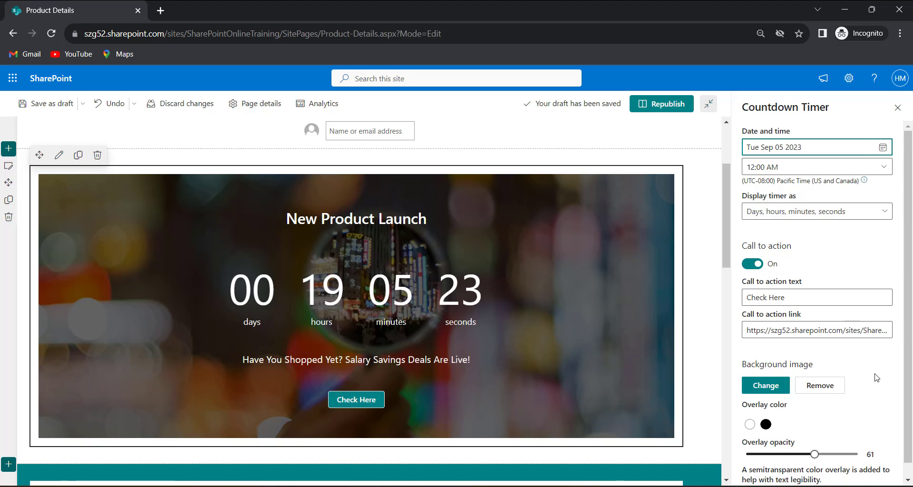
# Close the Countdown Timer settings and republish the Product Details page.
pyautogui.click(898, 108)
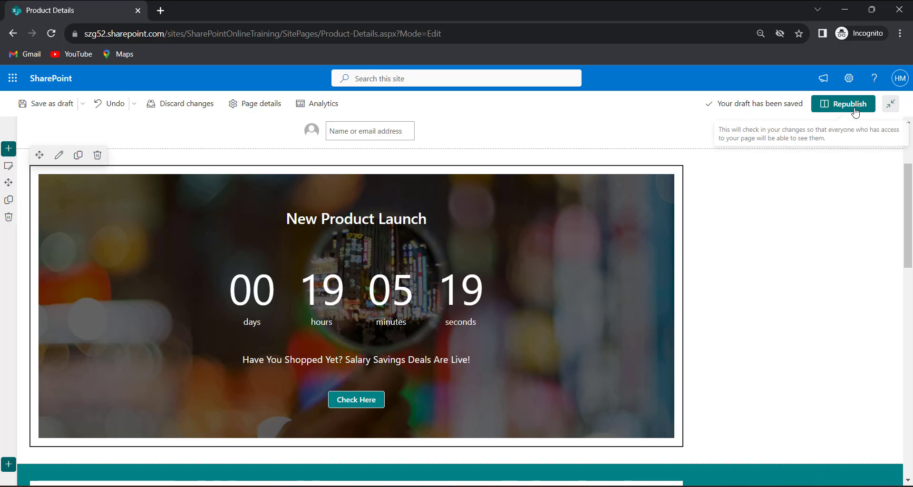
pyautogui.click(856, 112)
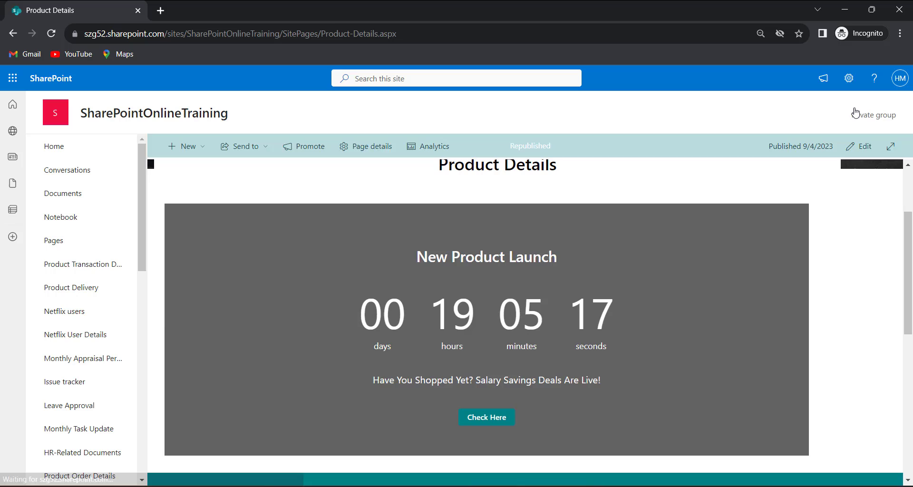